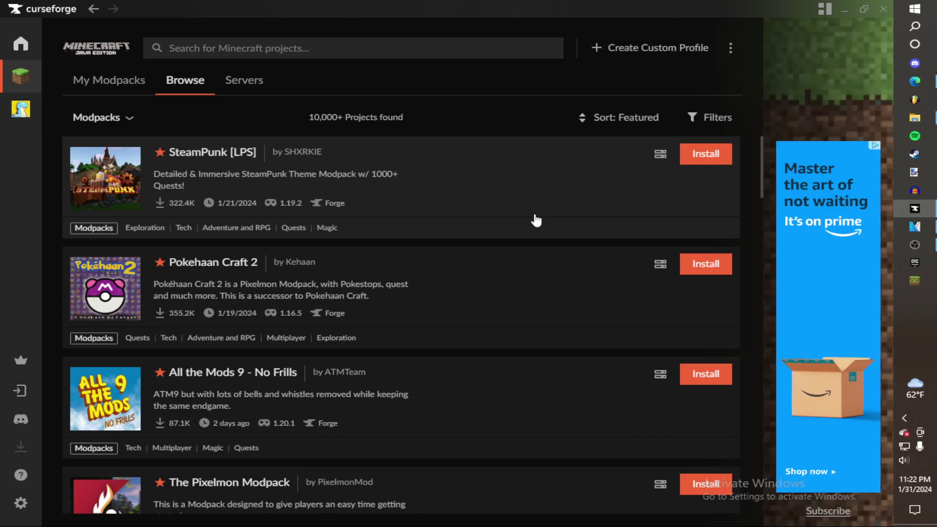
- Switch from CurseForge to the Edge window showing the Sculk Horde Files page
{"action": "key", "text": "alt+Tab"}
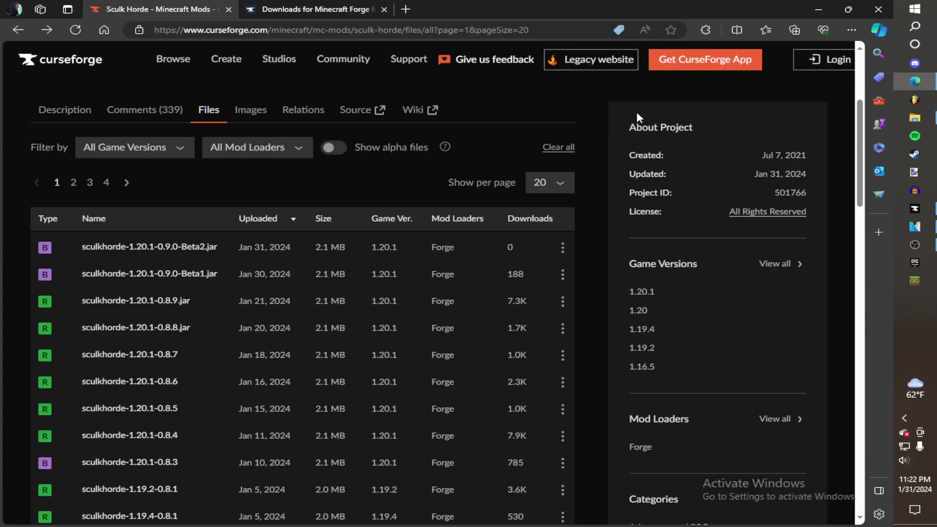
- Download the Overwolf version of the CurseForge app installer and run it
{"action": "scroll", "coordinate": [637, 111], "scroll_direction": "up", "scroll_amount": 4}
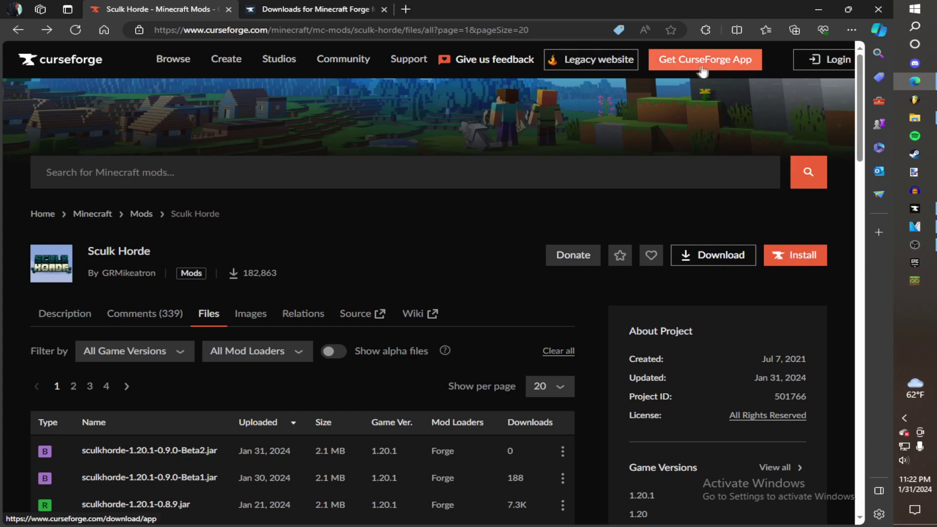
{"action": "left_click", "coordinate": [725, 62]}
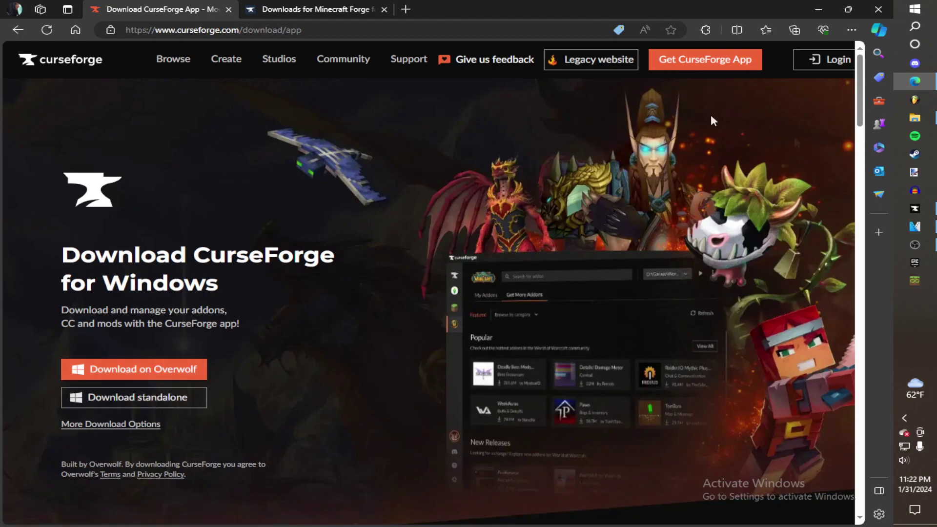
{"action": "left_click", "coordinate": [195, 369]}
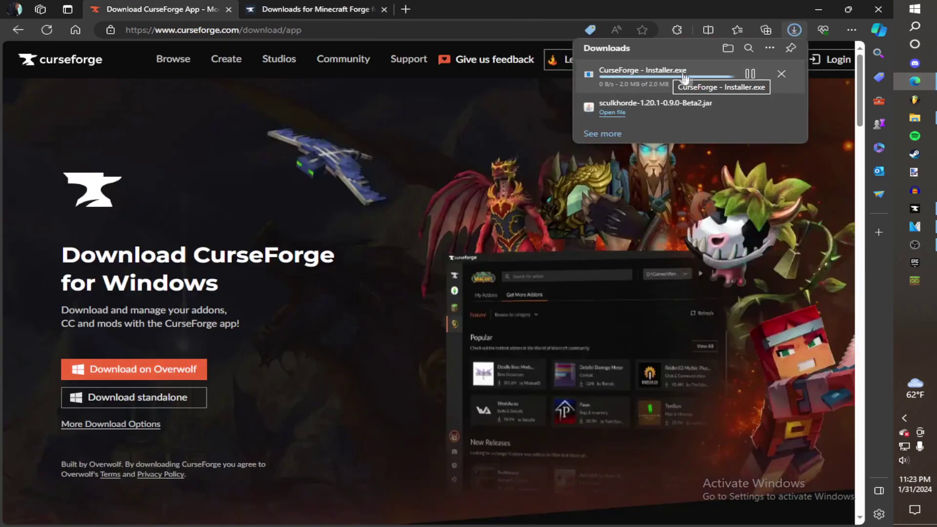
{"action": "left_click", "coordinate": [613, 84]}
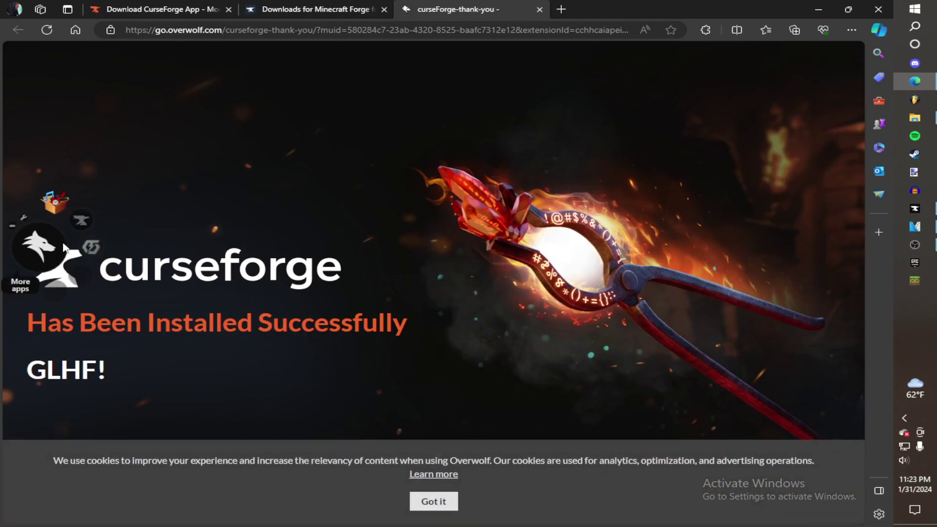
- Close the thank-you tab, return to the download page, and bring the CurseForge app forward
{"action": "left_click", "coordinate": [49, 250]}
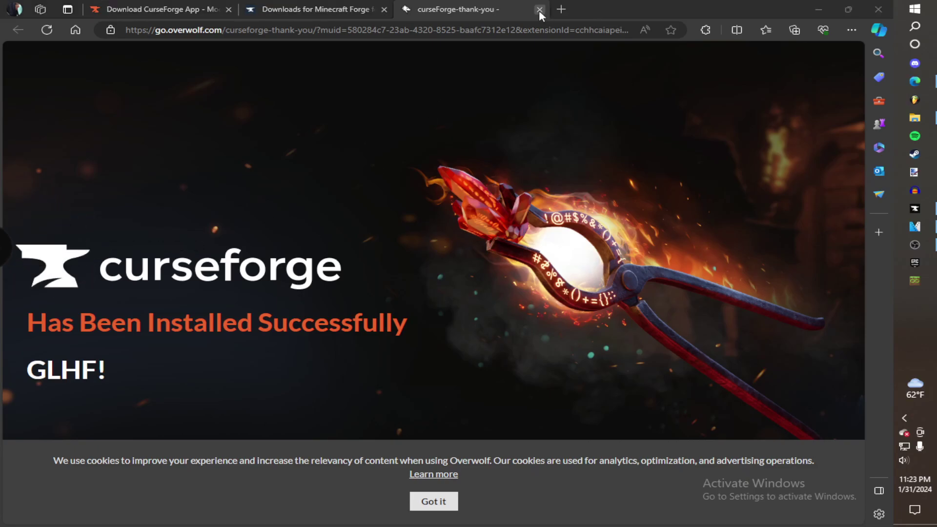
{"action": "left_click", "coordinate": [540, 10]}
{"action": "left_click", "coordinate": [203, 9]}
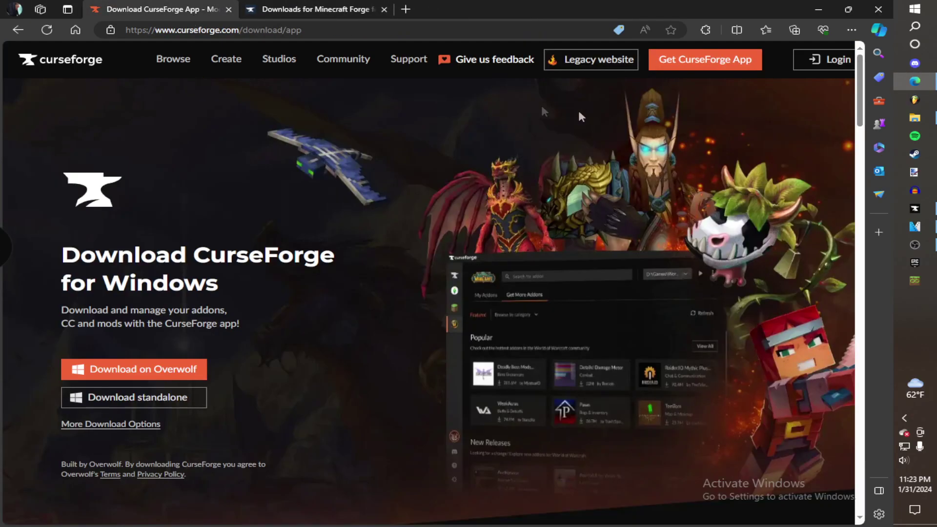
{"action": "left_click", "coordinate": [915, 211]}
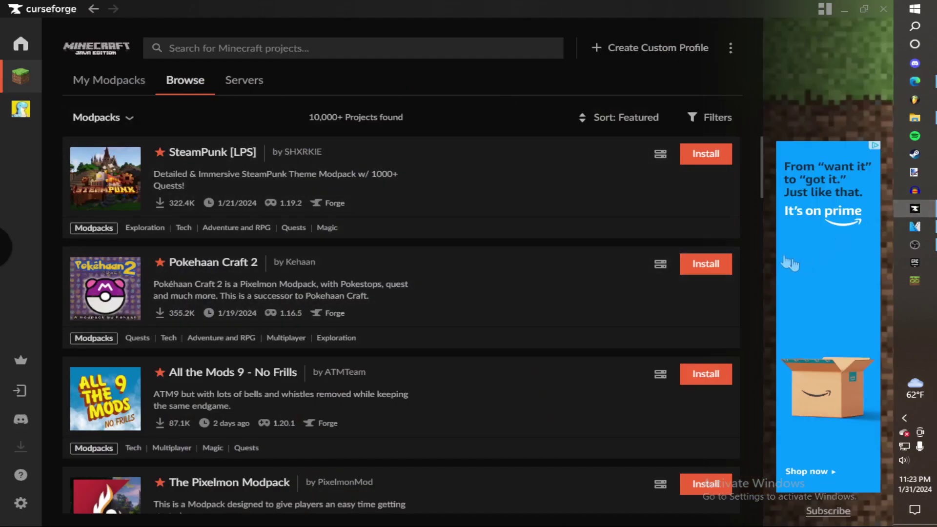
- From My Modpacks, start a custom profile named 'How to Curseforge'
{"action": "left_click", "coordinate": [20, 79]}
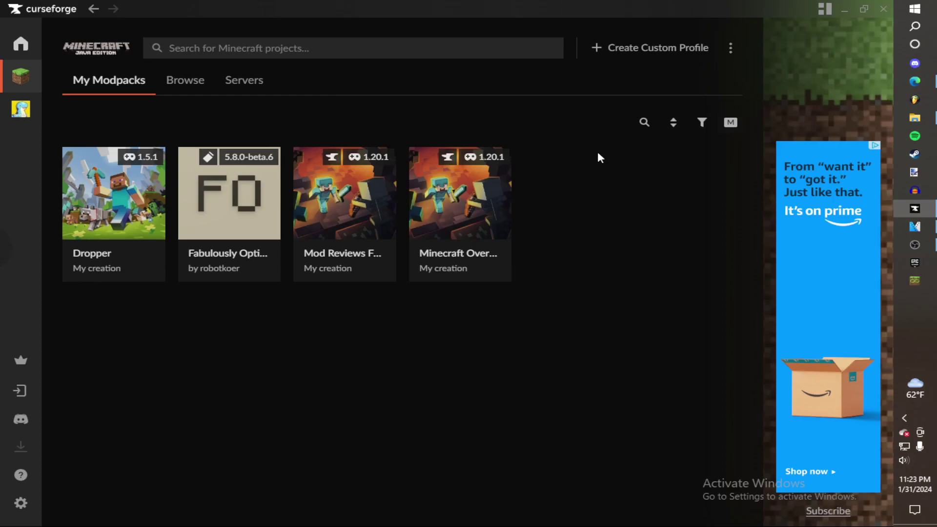
{"action": "left_click", "coordinate": [656, 52]}
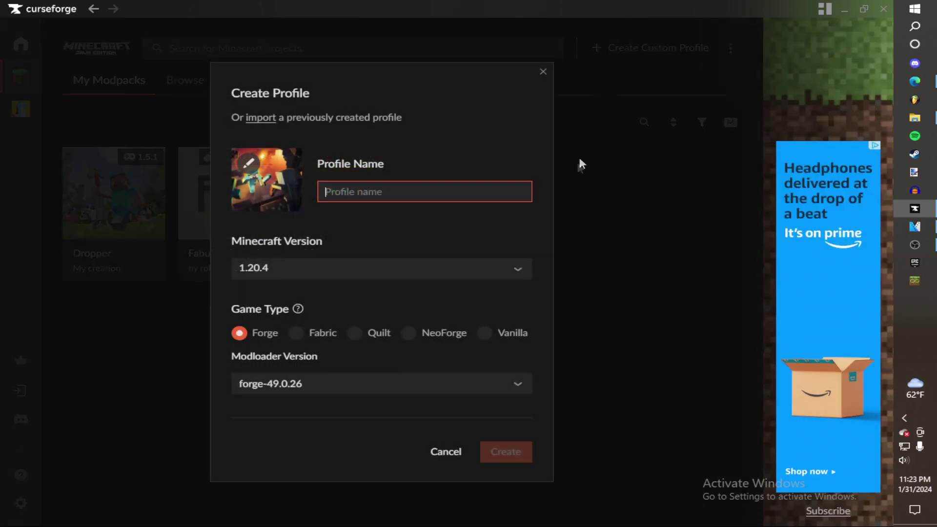
{"action": "type", "text": "How to Curseforge"}
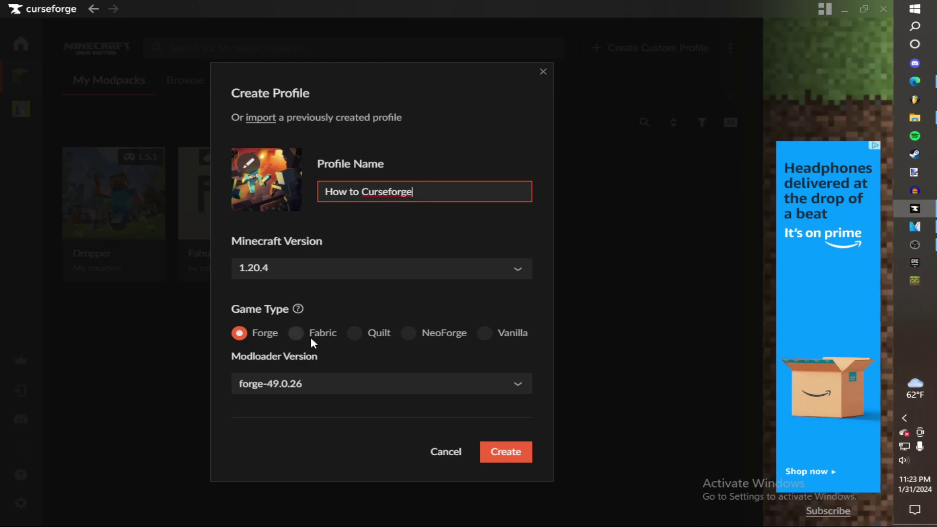
- Scroll through the available Minecraft versions in the new profile's version list
{"action": "left_click", "coordinate": [527, 269]}
{"action": "scroll", "coordinate": [410, 308], "scroll_direction": "down", "scroll_amount": 20}
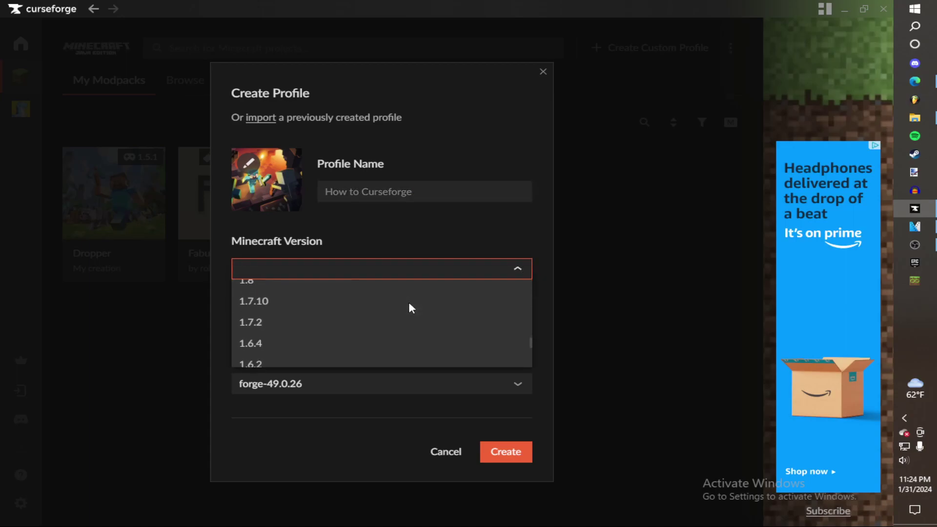
{"action": "scroll", "coordinate": [314, 356], "scroll_direction": "up", "scroll_amount": 3}
{"action": "scroll", "coordinate": [321, 345], "scroll_direction": "down", "scroll_amount": 3}
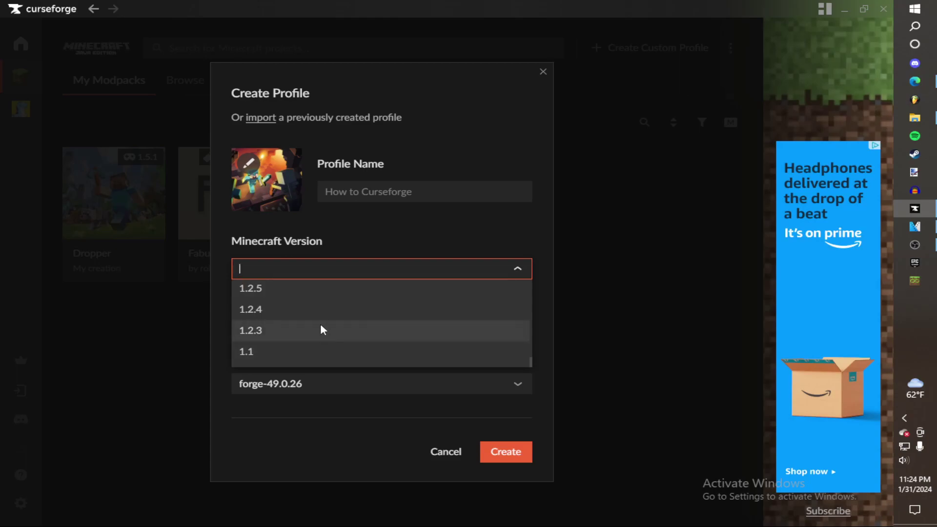
- Check the browser page, then scroll back to 1.20.4 and create the How to Curseforge profile
{"action": "left_click", "coordinate": [915, 81]}
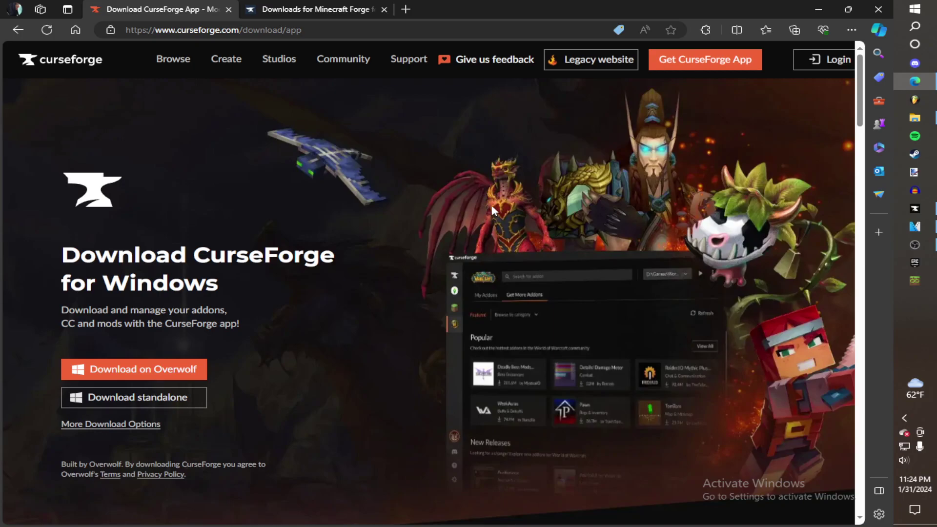
{"action": "left_click", "coordinate": [915, 208]}
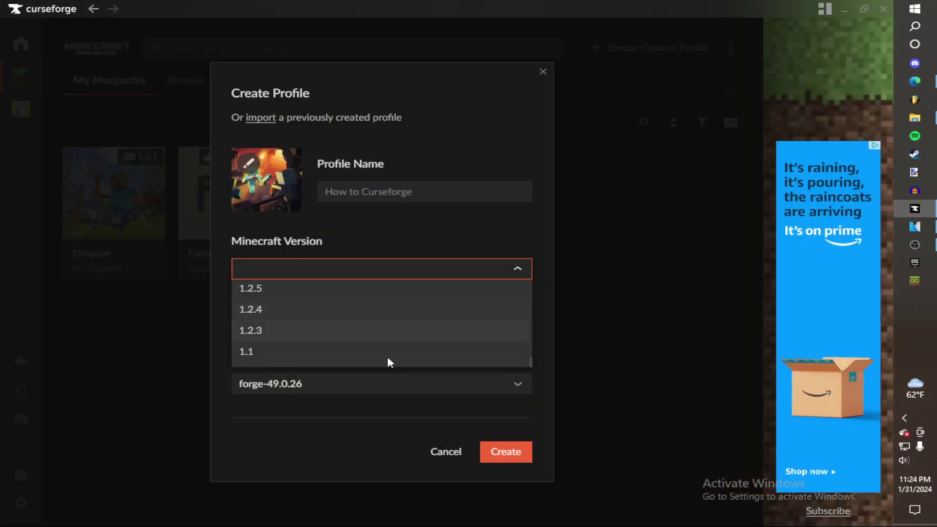
{"action": "scroll", "coordinate": [390, 356], "scroll_direction": "up", "scroll_amount": 5}
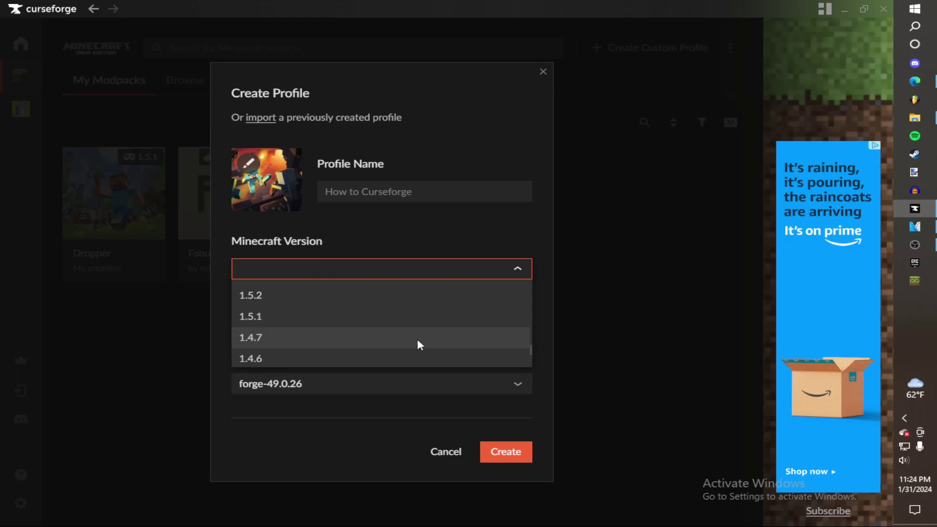
{"action": "scroll", "coordinate": [419, 343], "scroll_direction": "up", "scroll_amount": 5}
{"action": "scroll", "coordinate": [415, 341], "scroll_direction": "up", "scroll_amount": 8}
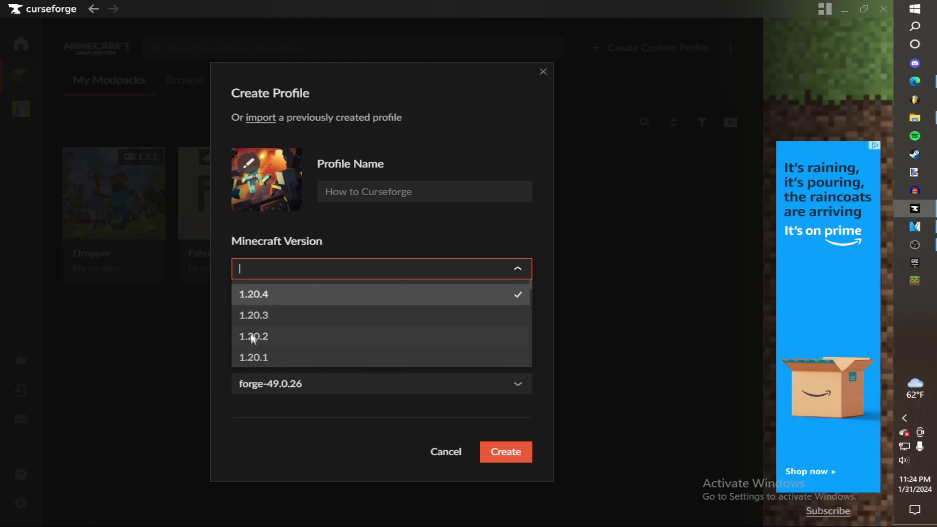
{"action": "left_click", "coordinate": [515, 463]}
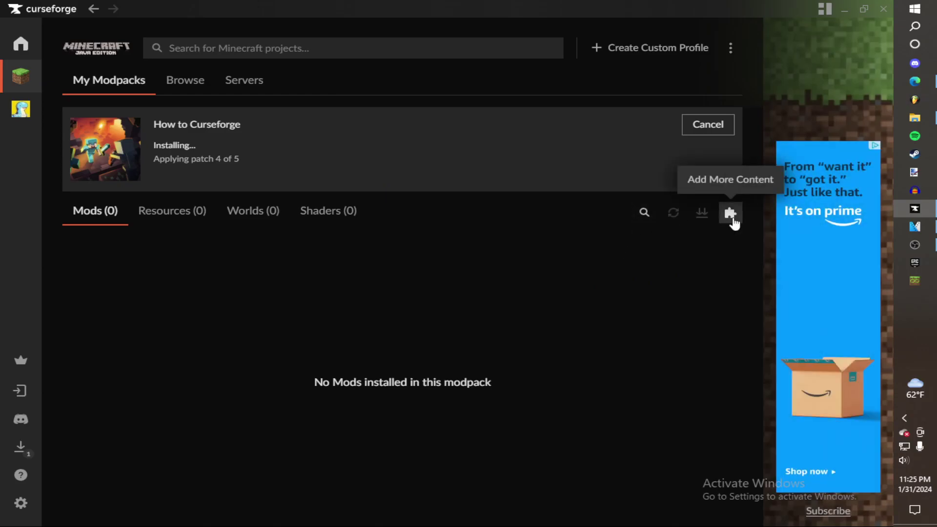
- Open Add More Content to browse Forge 1.20.4 mods for the How to Curseforge profile
{"action": "left_click", "coordinate": [731, 215]}
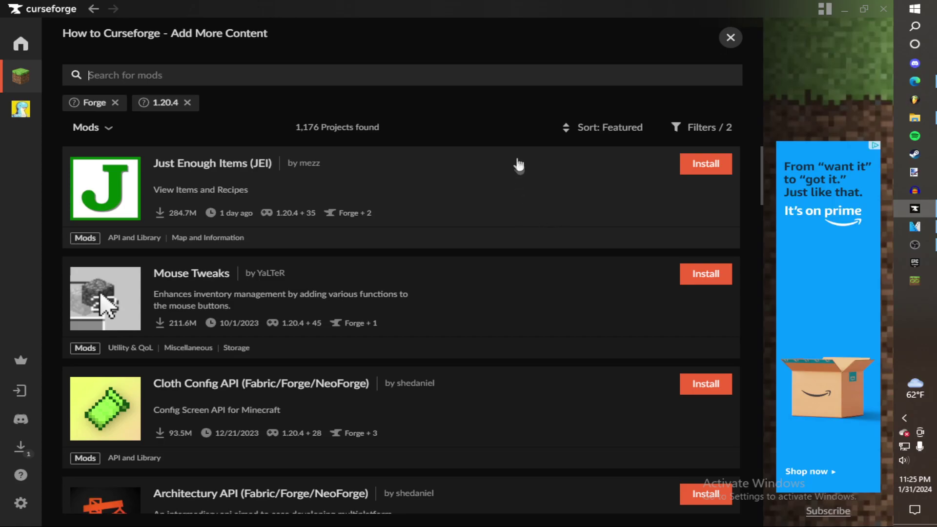
- Install Just Enough Items (JEI) and Mouse Tweaks into the How to Curseforge profile
{"action": "scroll", "coordinate": [506, 300], "scroll_direction": "down", "scroll_amount": 8}
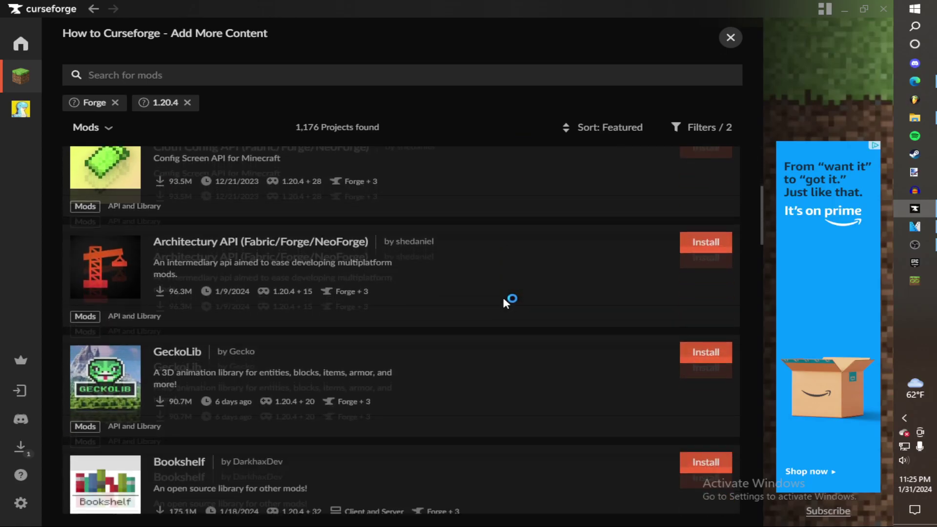
{"action": "scroll", "coordinate": [504, 300], "scroll_direction": "down", "scroll_amount": 10}
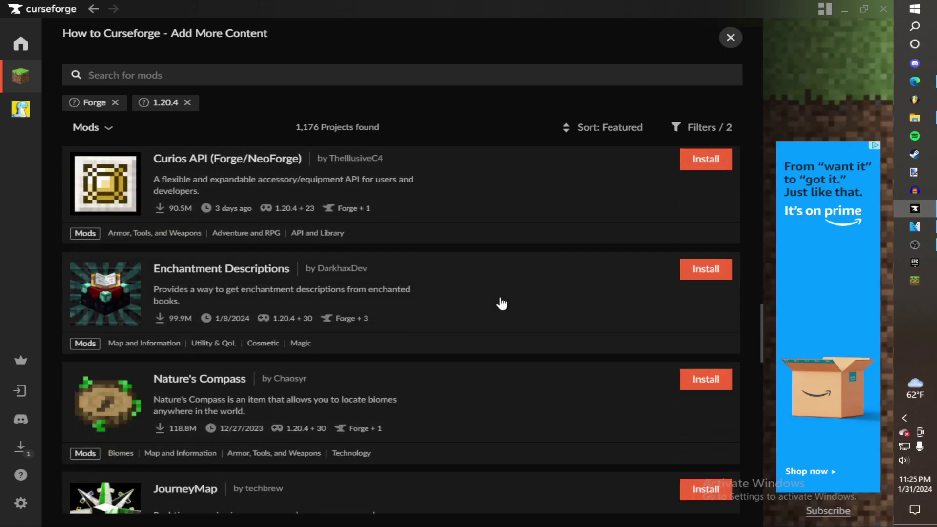
{"action": "scroll", "coordinate": [503, 303], "scroll_direction": "up", "scroll_amount": 17}
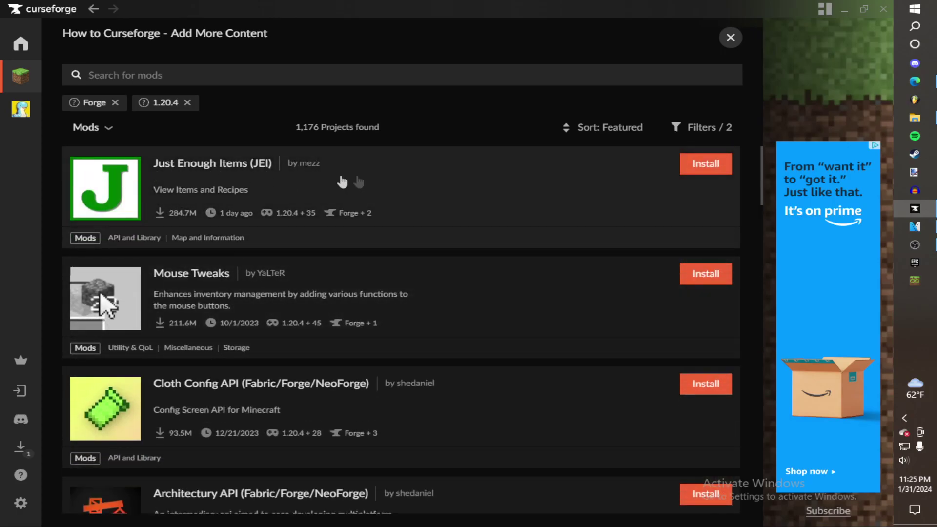
{"action": "left_click", "coordinate": [703, 166]}
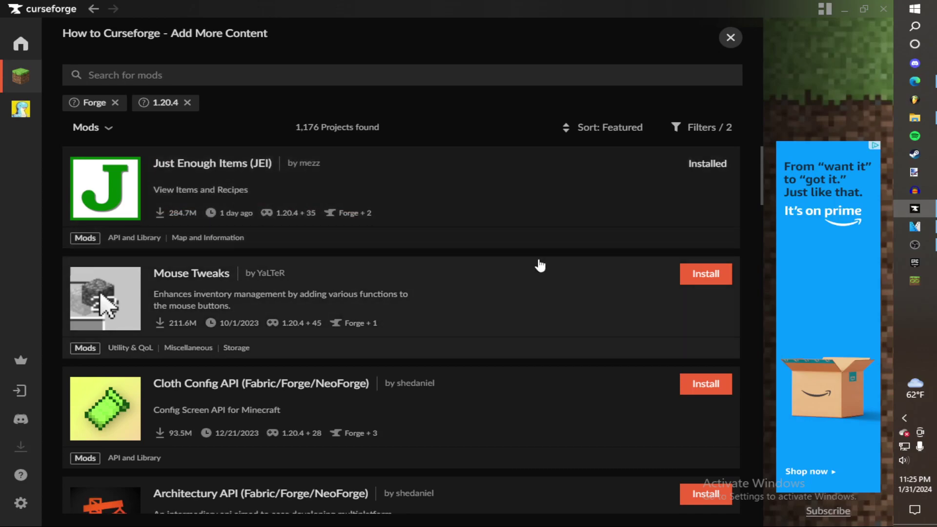
{"action": "left_click", "coordinate": [706, 274]}
- Browse further down the mod list, then close the mod browser back to My Modpacks
{"action": "scroll", "coordinate": [579, 288], "scroll_direction": "down", "scroll_amount": 1}
{"action": "scroll", "coordinate": [579, 283], "scroll_direction": "down", "scroll_amount": 4}
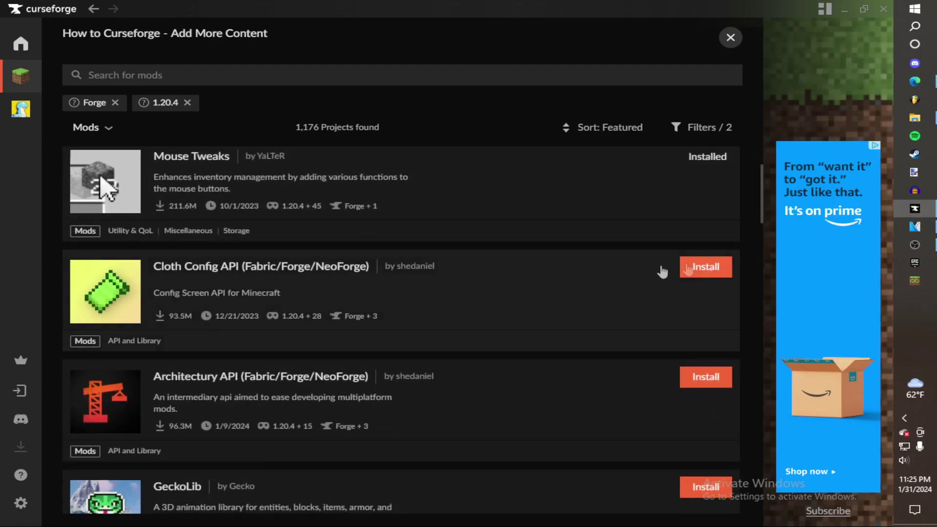
{"action": "scroll", "coordinate": [582, 277], "scroll_direction": "down", "scroll_amount": 3}
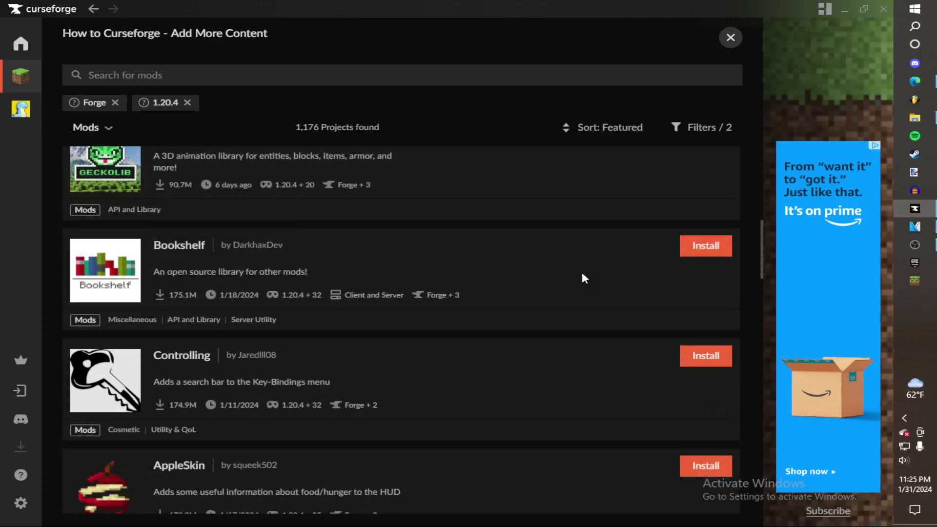
{"action": "scroll", "coordinate": [581, 276], "scroll_direction": "down", "scroll_amount": 11}
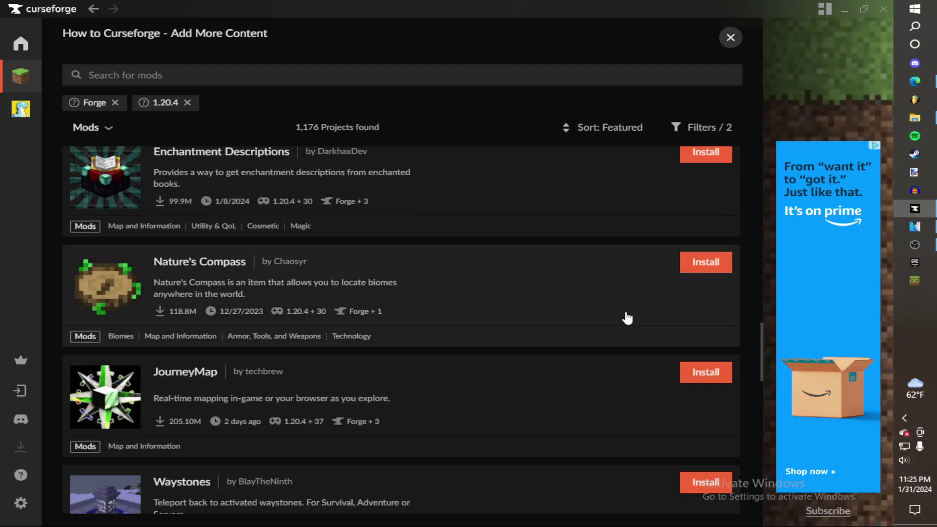
{"action": "scroll", "coordinate": [631, 316], "scroll_direction": "down", "scroll_amount": 5}
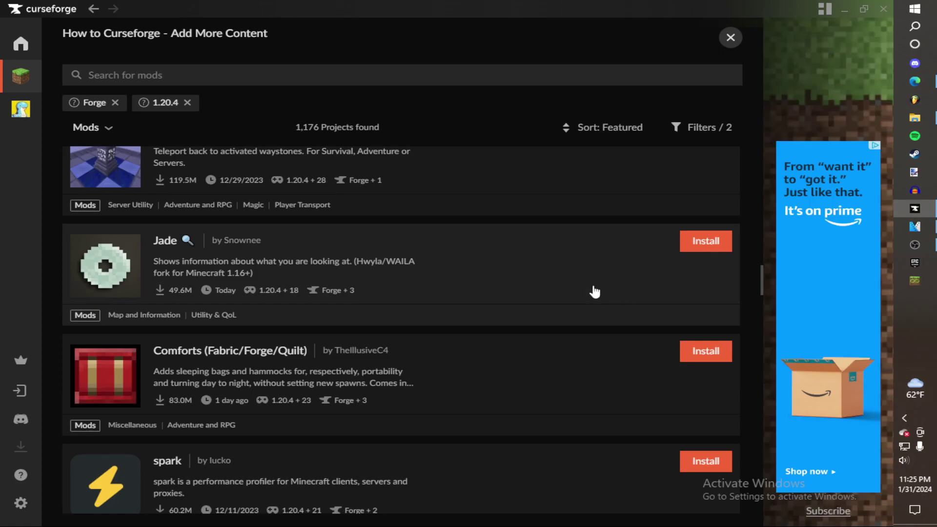
{"action": "scroll", "coordinate": [590, 281], "scroll_direction": "down", "scroll_amount": 9}
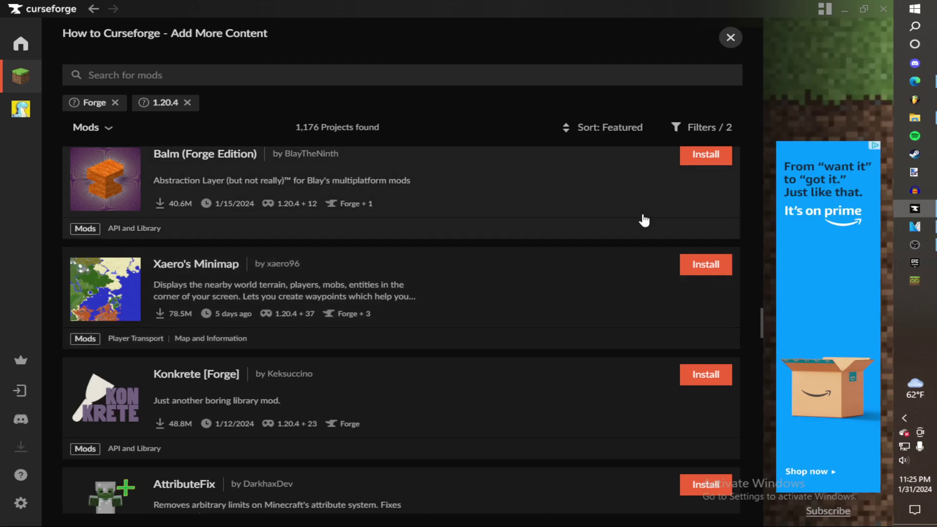
{"action": "key", "text": "Escape"}
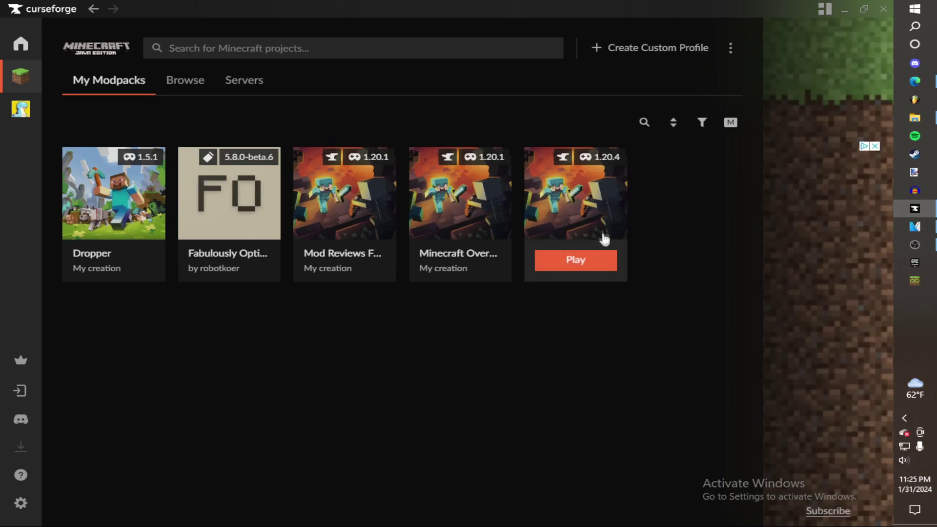
- Open the Minecraft Overhauled profile's instance folder on disk from its options menu
{"action": "left_click", "coordinate": [452, 211]}
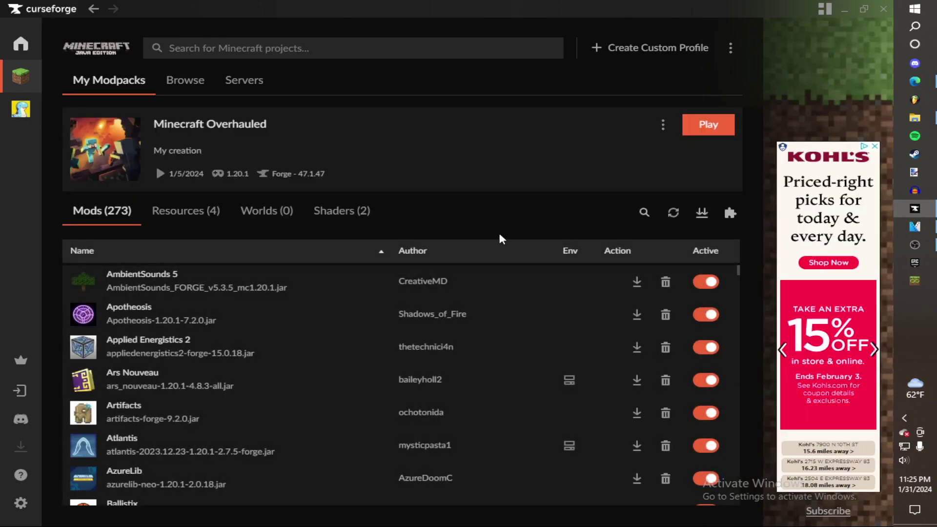
{"action": "left_click", "coordinate": [663, 126]}
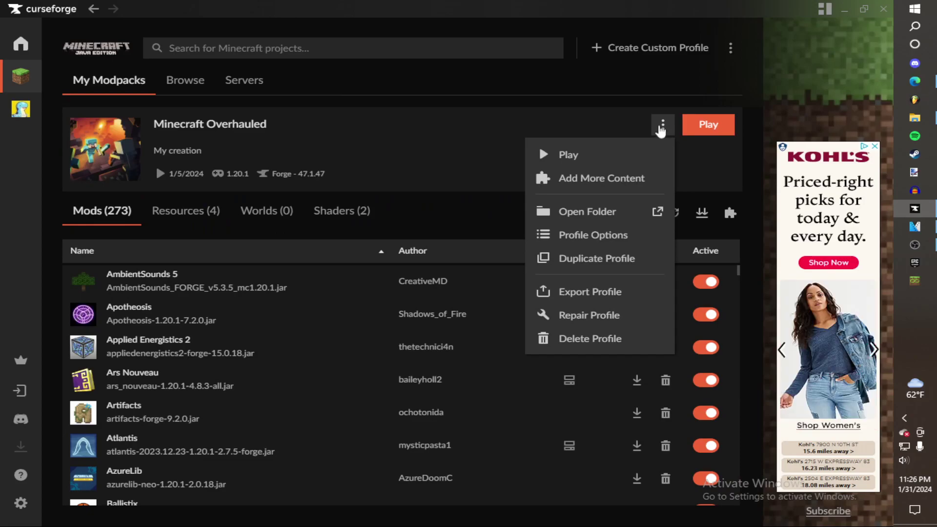
{"action": "left_click", "coordinate": [588, 212]}
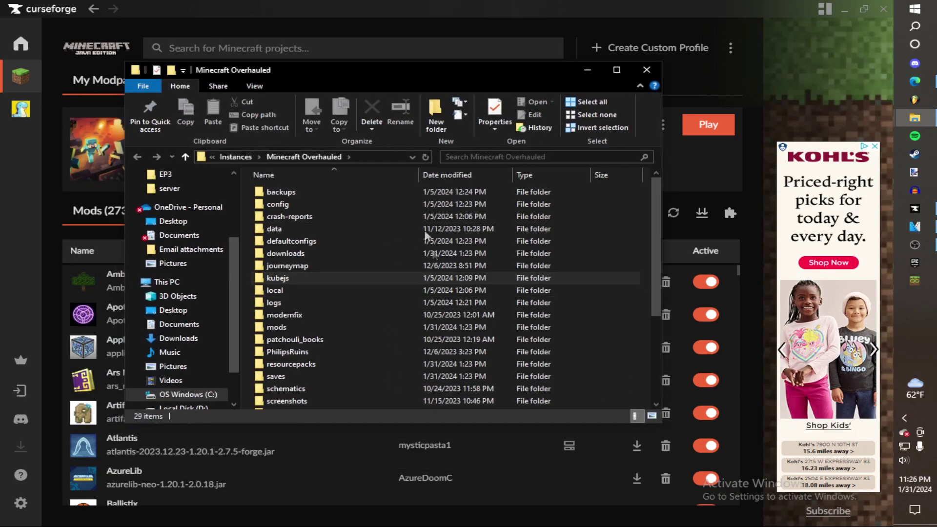
{"action": "scroll", "coordinate": [419, 242], "scroll_direction": "down", "scroll_amount": 4}
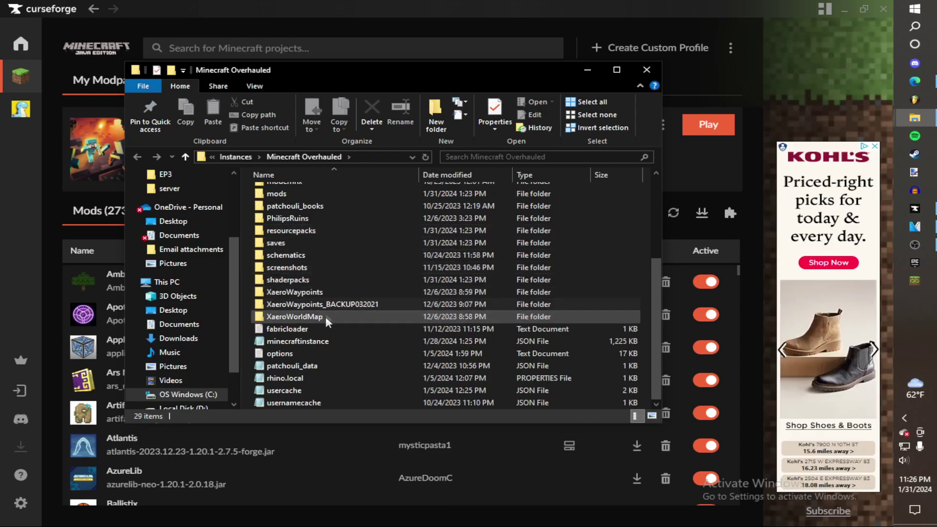
- Open crash-2024-01-05_12.06.22-fml from the crash-reports folder in Notepad
{"action": "scroll", "coordinate": [329, 250], "scroll_direction": "up", "scroll_amount": 3}
{"action": "scroll", "coordinate": [328, 250], "scroll_direction": "up", "scroll_amount": 1}
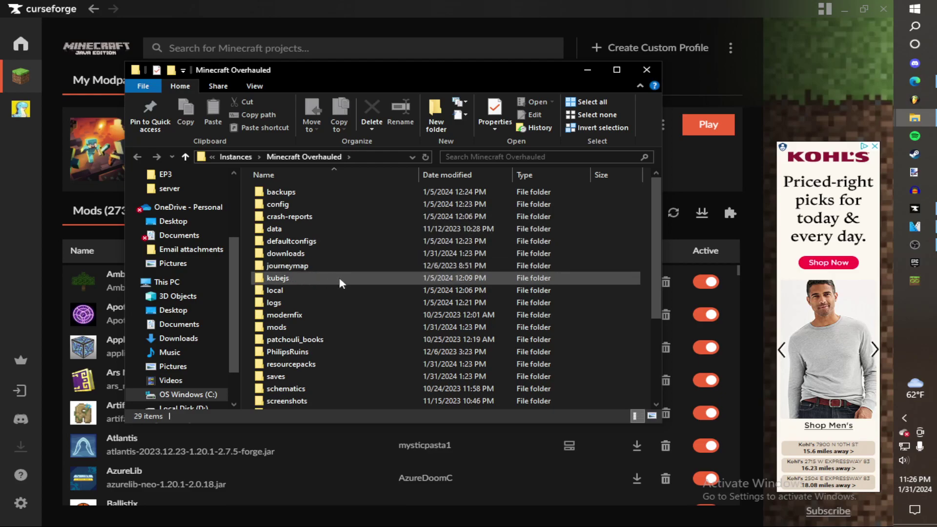
{"action": "double_click", "coordinate": [310, 217]}
{"action": "scroll", "coordinate": [340, 253], "scroll_direction": "down", "scroll_amount": 3}
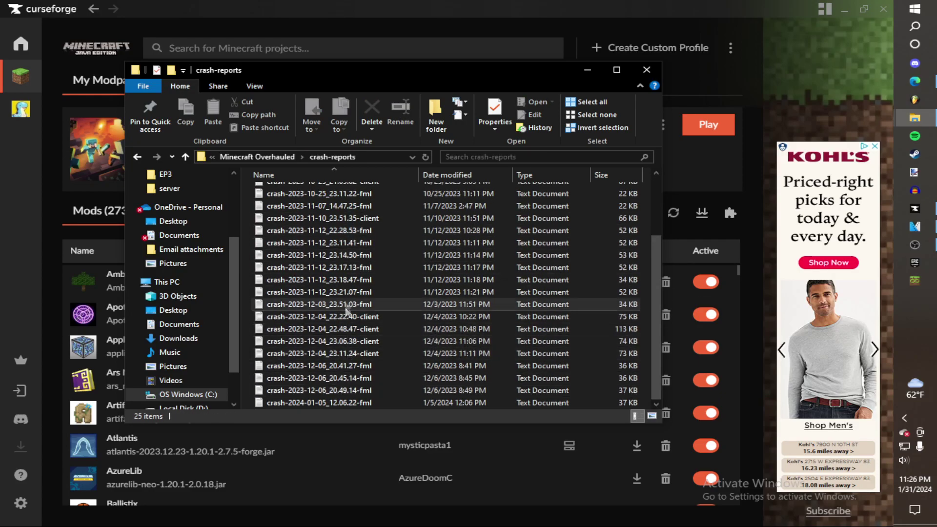
{"action": "scroll", "coordinate": [349, 289], "scroll_direction": "up", "scroll_amount": 1}
{"action": "scroll", "coordinate": [359, 286], "scroll_direction": "down", "scroll_amount": 1}
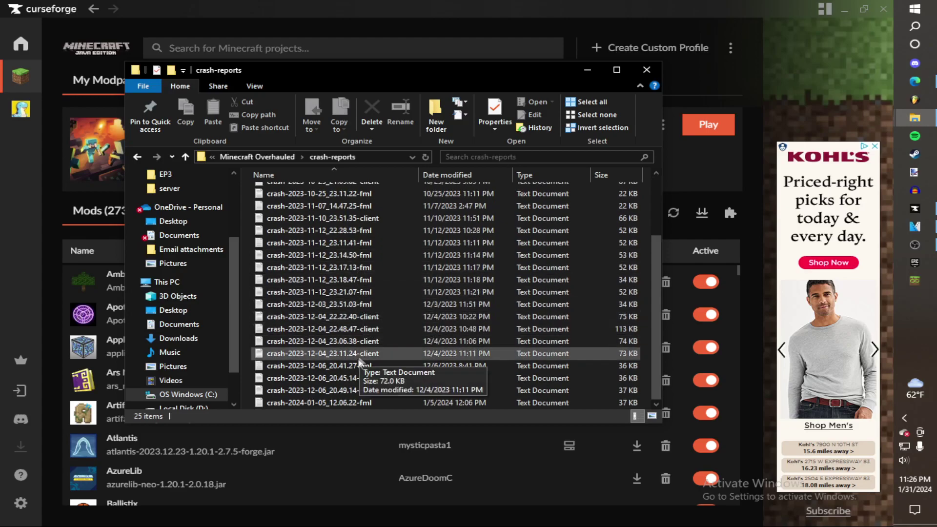
{"action": "double_click", "coordinate": [313, 402]}
- Scroll through the crash report showing Fabric API modules requiring Forge 47.1.3 instead of 47.2.5
{"action": "scroll", "coordinate": [680, 340], "scroll_direction": "down", "scroll_amount": 15}
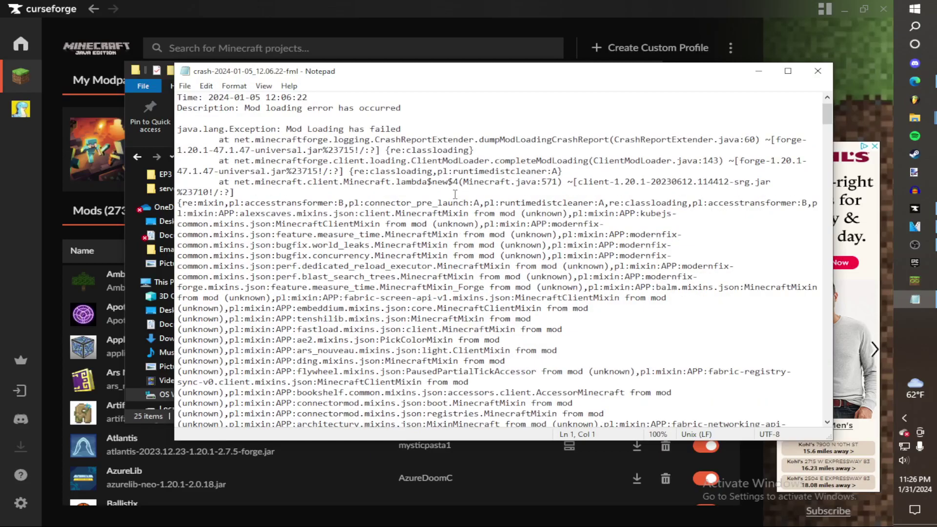
{"action": "scroll", "coordinate": [460, 222], "scroll_direction": "down", "scroll_amount": 3}
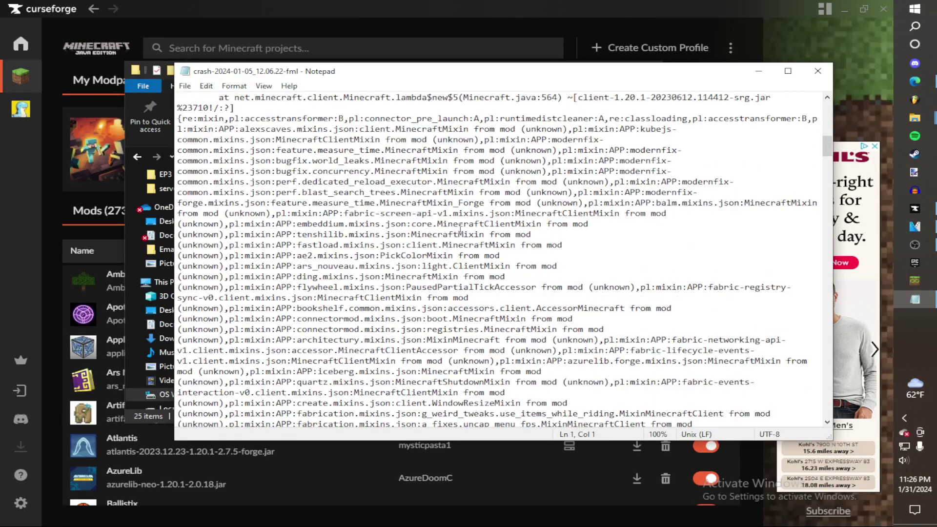
{"action": "scroll", "coordinate": [477, 233], "scroll_direction": "down", "scroll_amount": 13}
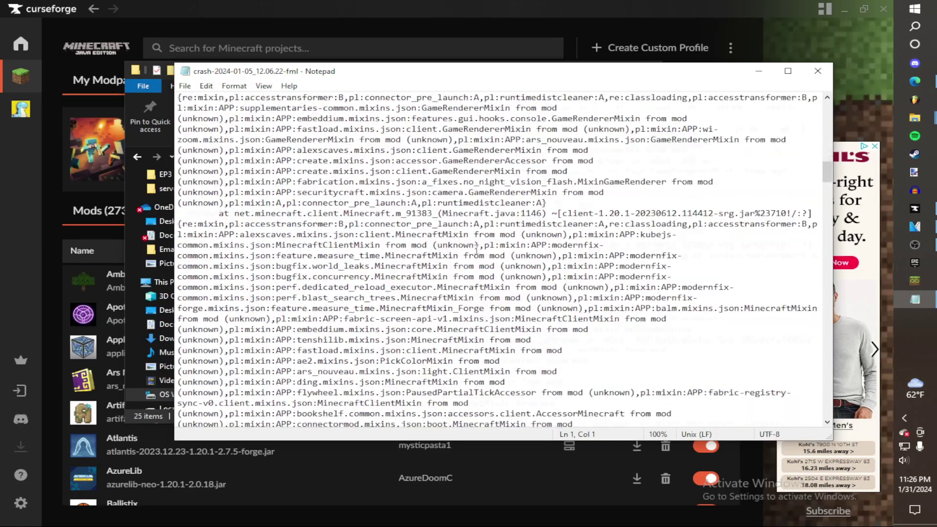
{"action": "scroll", "coordinate": [488, 288], "scroll_direction": "down", "scroll_amount": 15}
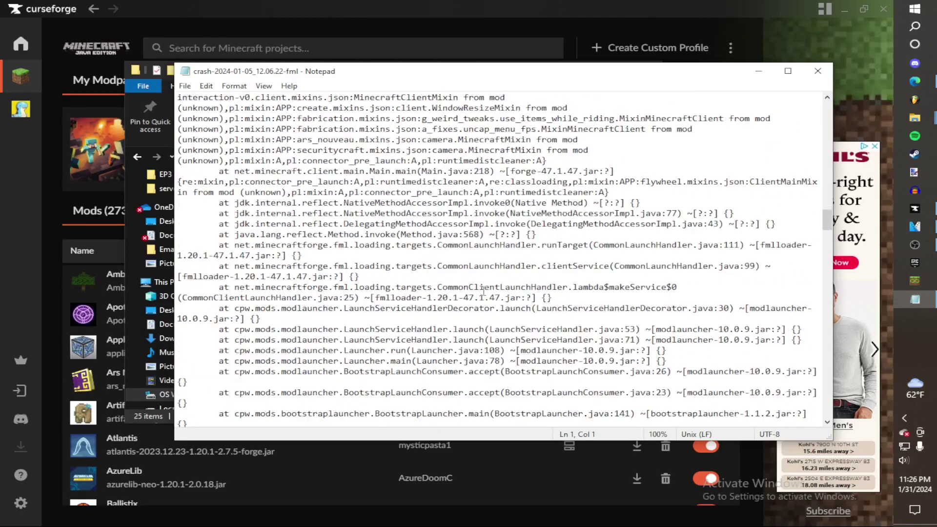
{"action": "scroll", "coordinate": [484, 292], "scroll_direction": "down", "scroll_amount": 4}
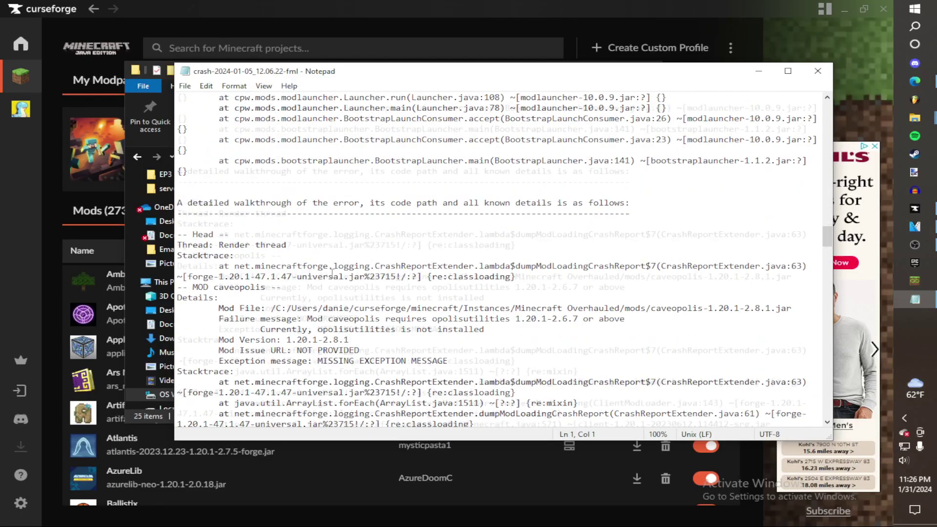
{"action": "scroll", "coordinate": [358, 272], "scroll_direction": "down", "scroll_amount": 15}
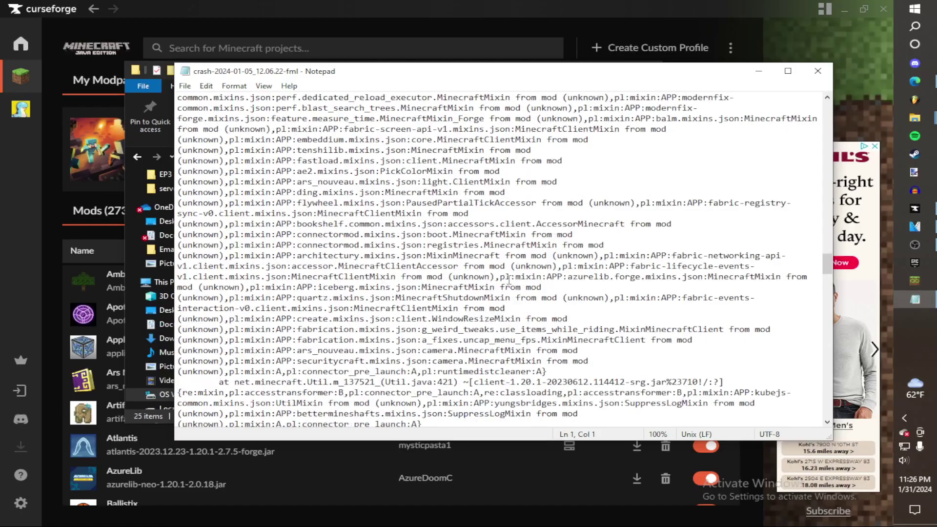
{"action": "scroll", "coordinate": [506, 280], "scroll_direction": "down", "scroll_amount": 4}
{"action": "scroll", "coordinate": [476, 277], "scroll_direction": "up", "scroll_amount": 10}
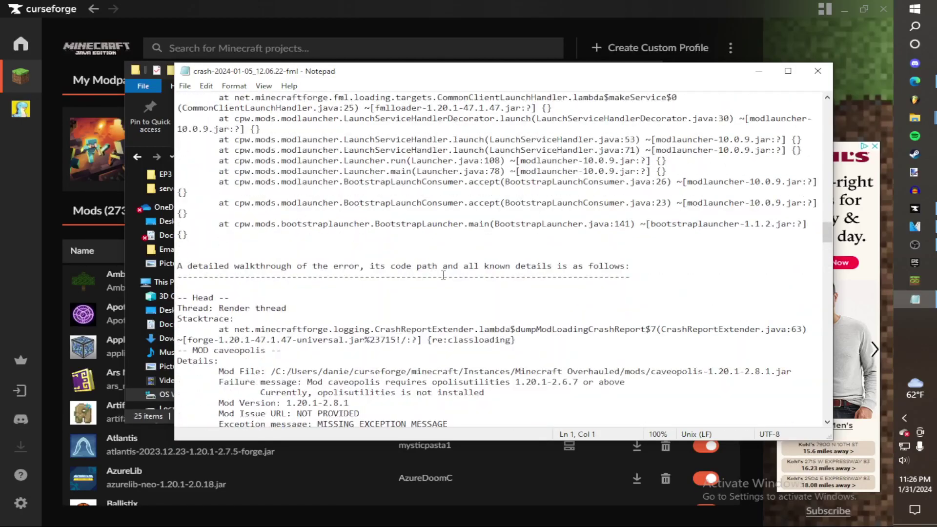
{"action": "scroll", "coordinate": [451, 305], "scroll_direction": "up", "scroll_amount": 5}
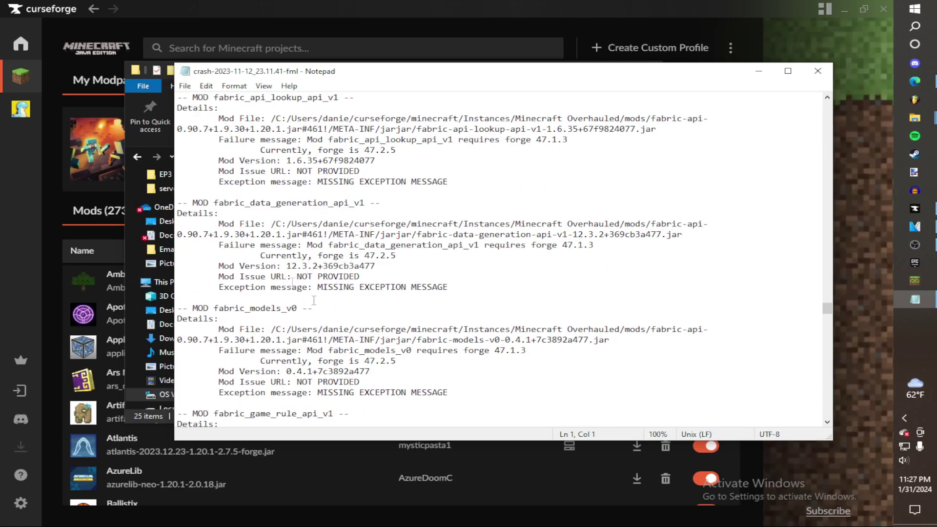
{"action": "scroll", "coordinate": [341, 292], "scroll_direction": "up", "scroll_amount": 4}
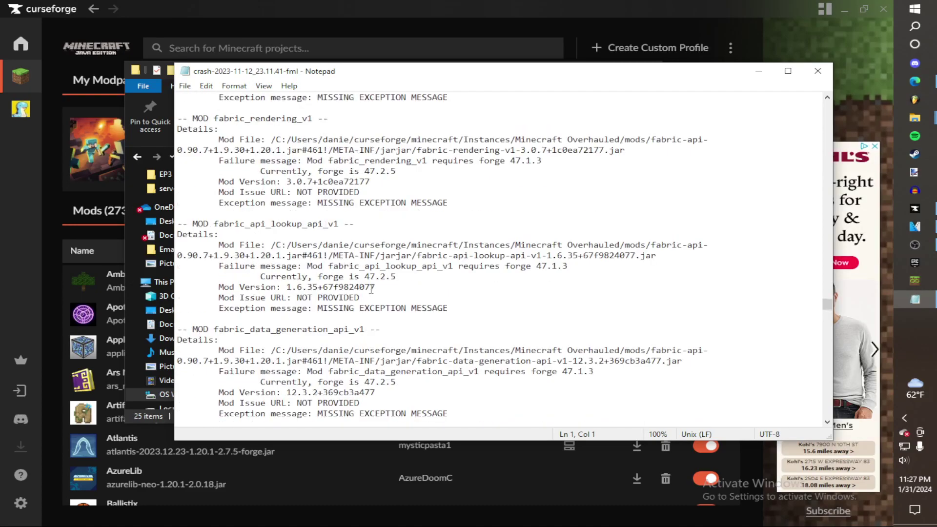
- Scroll up through the crash log to read the failing Fabric mods and missing dependencies
{"action": "scroll", "coordinate": [272, 229], "scroll_direction": "up", "scroll_amount": 8}
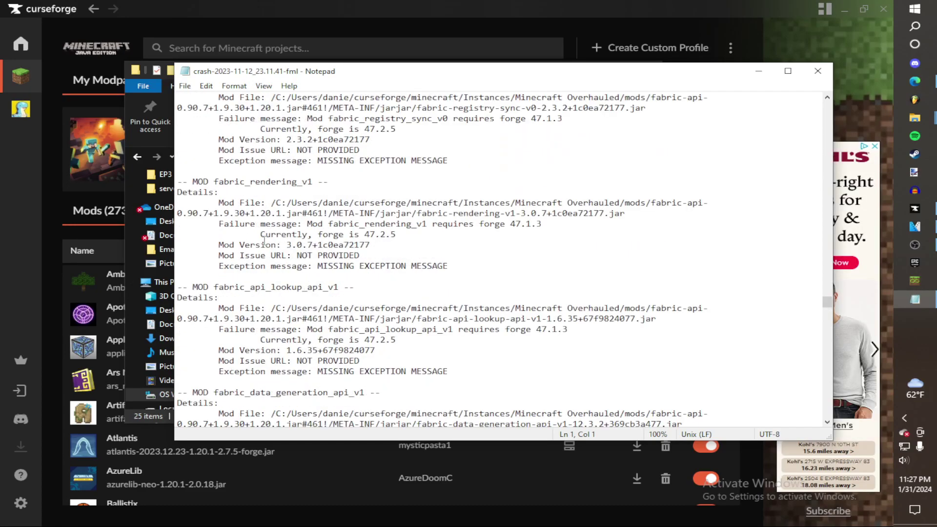
{"action": "scroll", "coordinate": [330, 254], "scroll_direction": "up", "scroll_amount": 4}
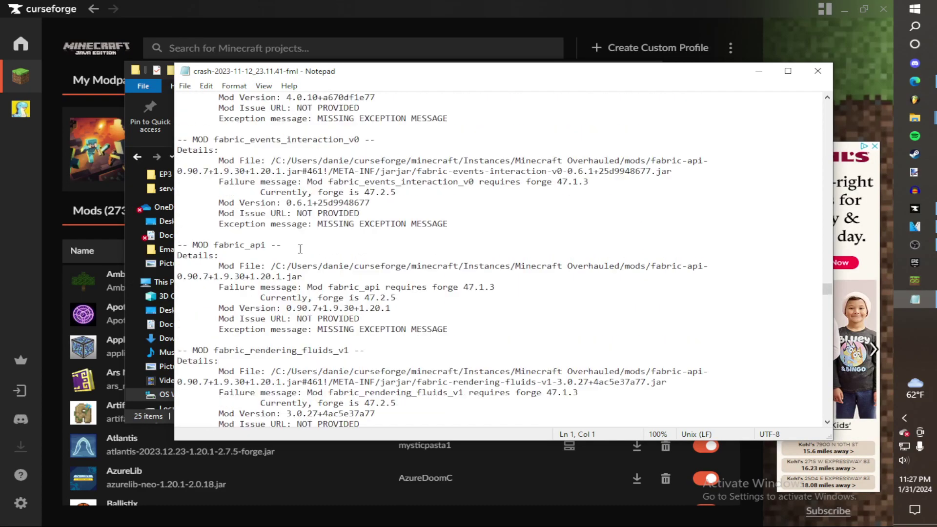
{"action": "scroll", "coordinate": [300, 296], "scroll_direction": "up", "scroll_amount": 11}
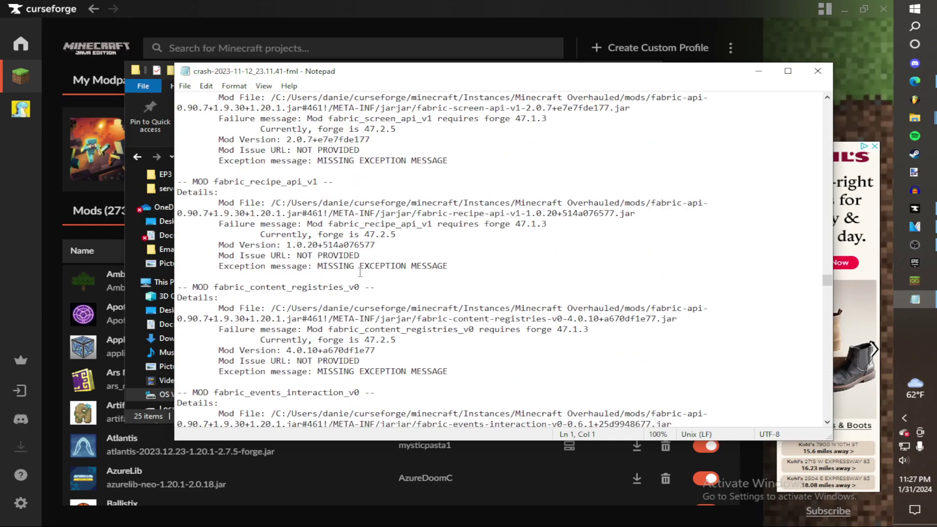
{"action": "scroll", "coordinate": [361, 273], "scroll_direction": "up", "scroll_amount": 11}
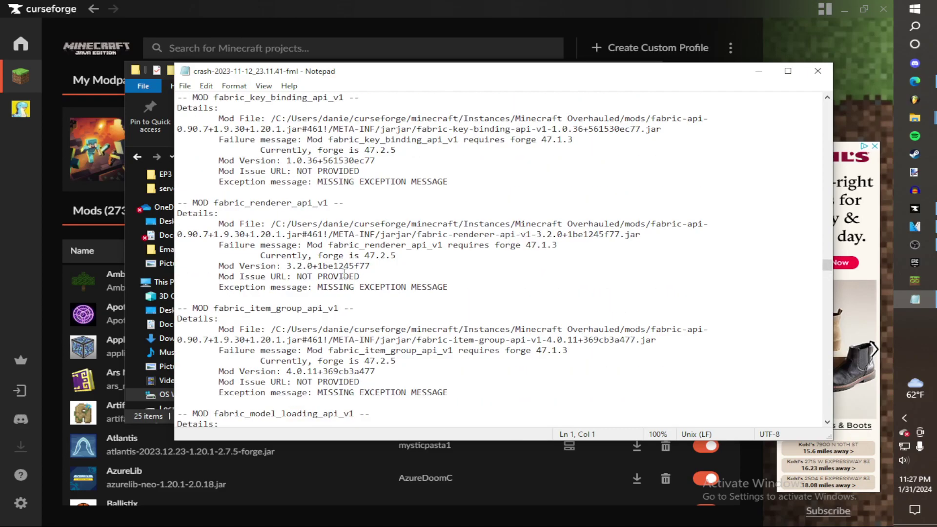
{"action": "scroll", "coordinate": [381, 249], "scroll_direction": "up", "scroll_amount": 7}
{"action": "scroll", "coordinate": [288, 233], "scroll_direction": "up", "scroll_amount": 15}
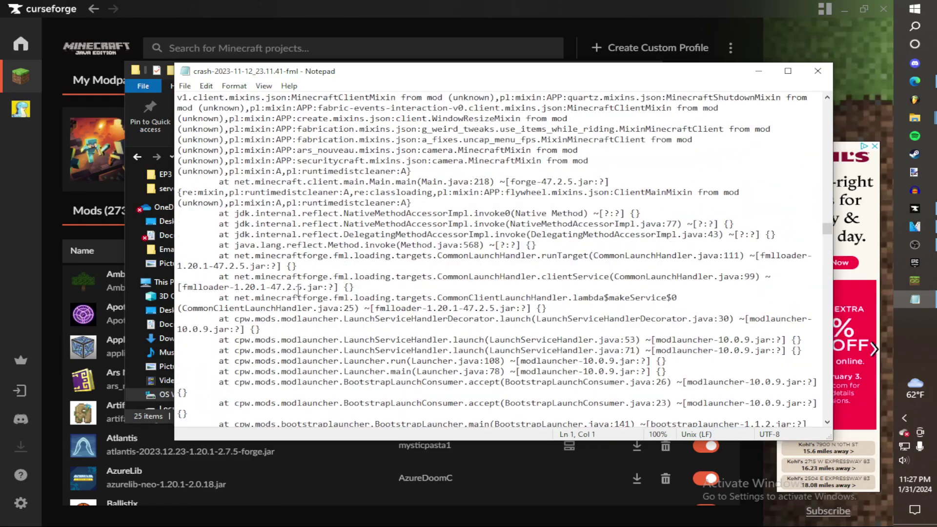
{"action": "scroll", "coordinate": [299, 291], "scroll_direction": "down", "scroll_amount": 7}
{"action": "scroll", "coordinate": [195, 316], "scroll_direction": "down", "scroll_amount": 15}
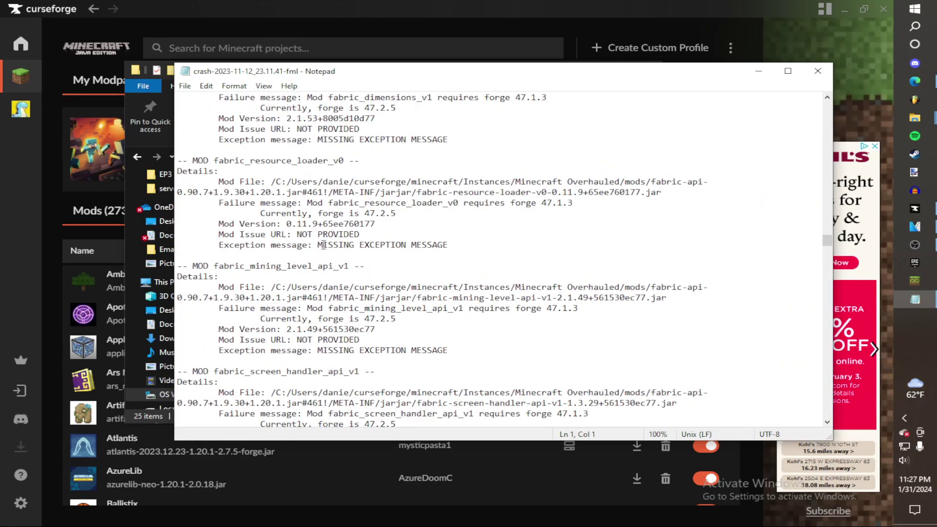
- Review the System Details section, then close Notepad
{"action": "left_click_drag", "start_coordinate": [825, 260], "coordinate": [829, 409]}
{"action": "scroll", "coordinate": [472, 334], "scroll_direction": "up", "scroll_amount": 20}
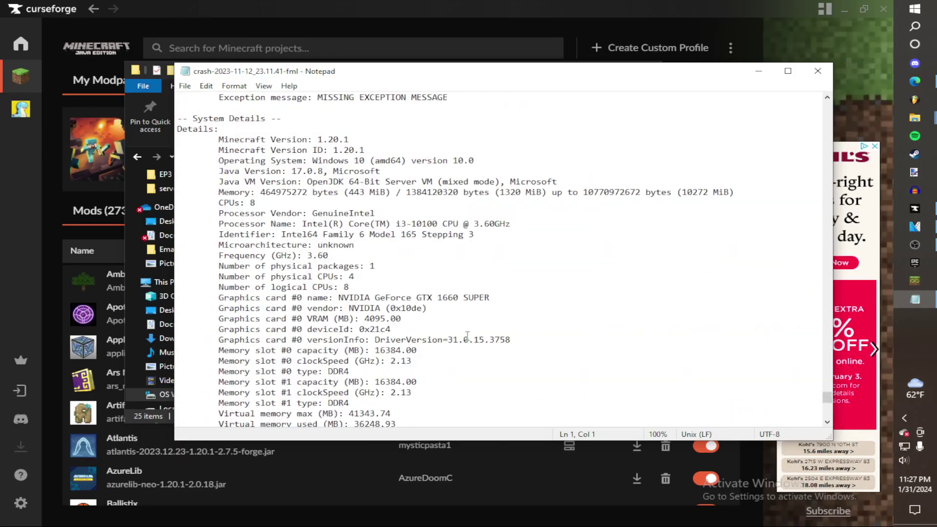
{"action": "scroll", "coordinate": [472, 334], "scroll_direction": "down", "scroll_amount": 7}
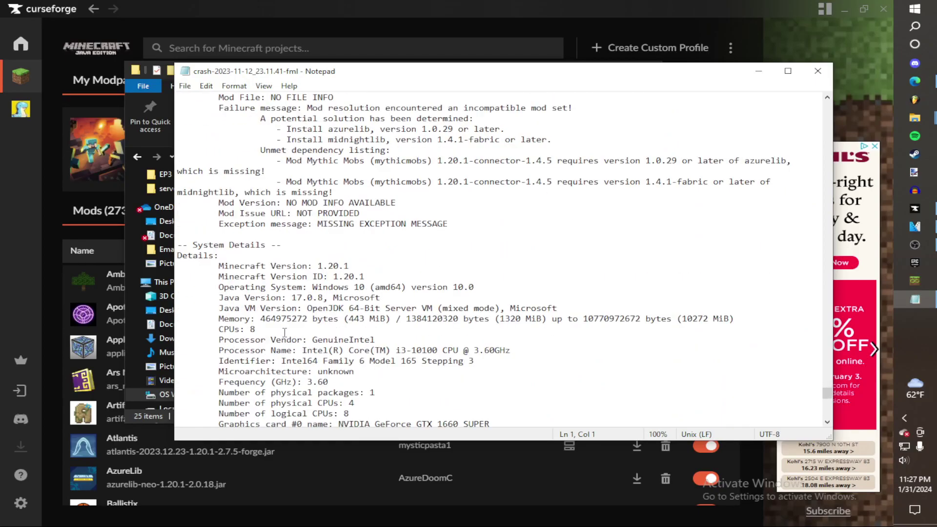
{"action": "scroll", "coordinate": [332, 215], "scroll_direction": "up", "scroll_amount": 2}
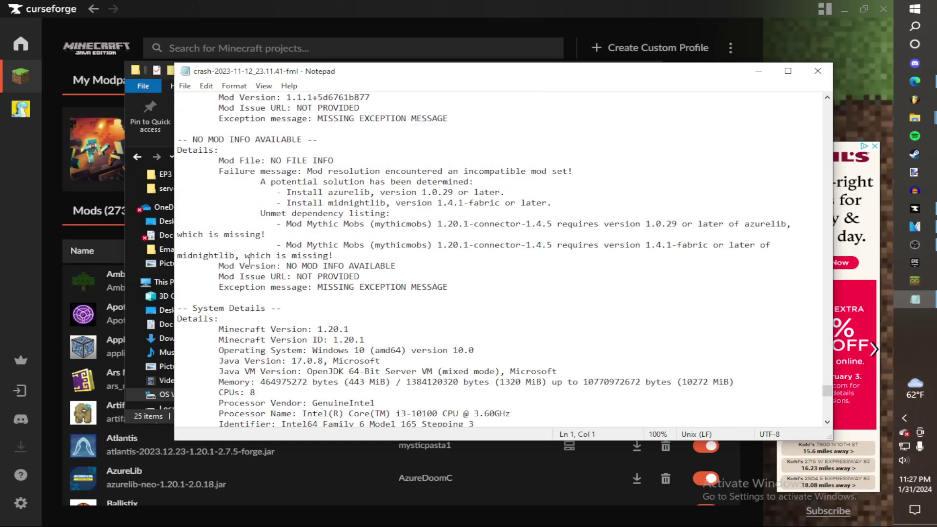
{"action": "scroll", "coordinate": [251, 262], "scroll_direction": "up", "scroll_amount": 3}
{"action": "scroll", "coordinate": [399, 296], "scroll_direction": "up", "scroll_amount": 4}
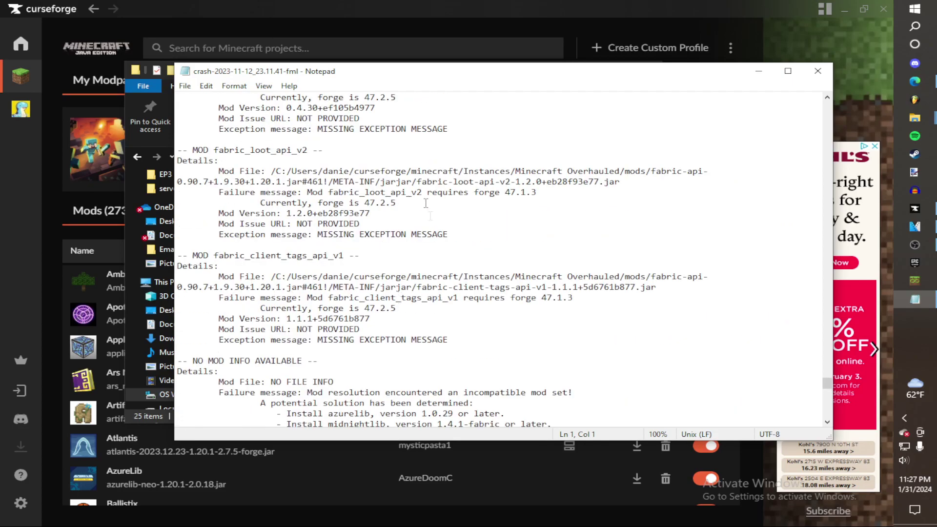
{"action": "left_click", "coordinate": [818, 71]}
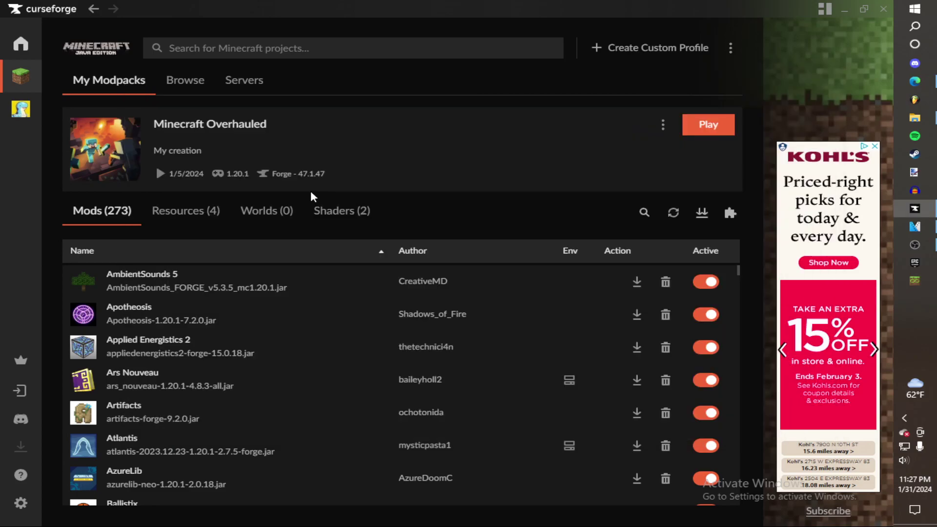
- From My Modpacks, launch the How to Curseforge profile into Minecraft Forge 1.20.4
{"action": "left_click", "coordinate": [144, 86]}
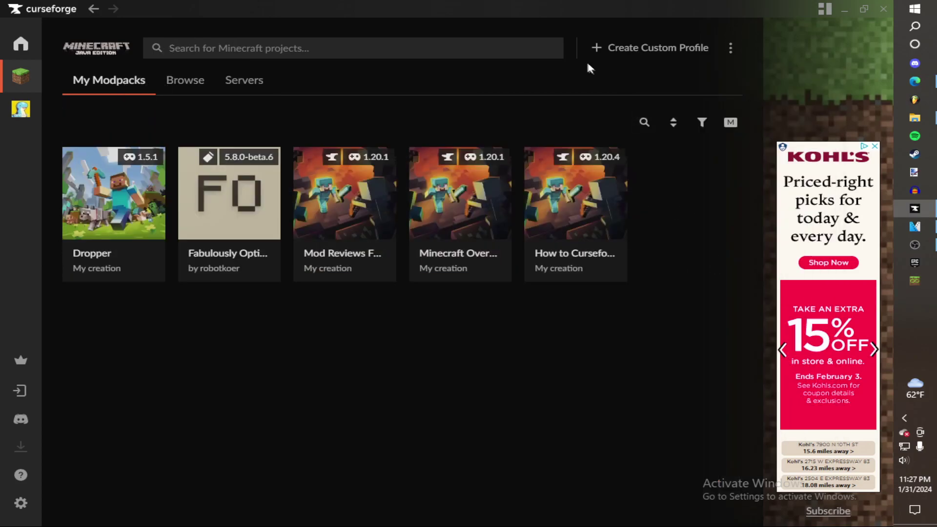
{"action": "left_click", "coordinate": [527, 204]}
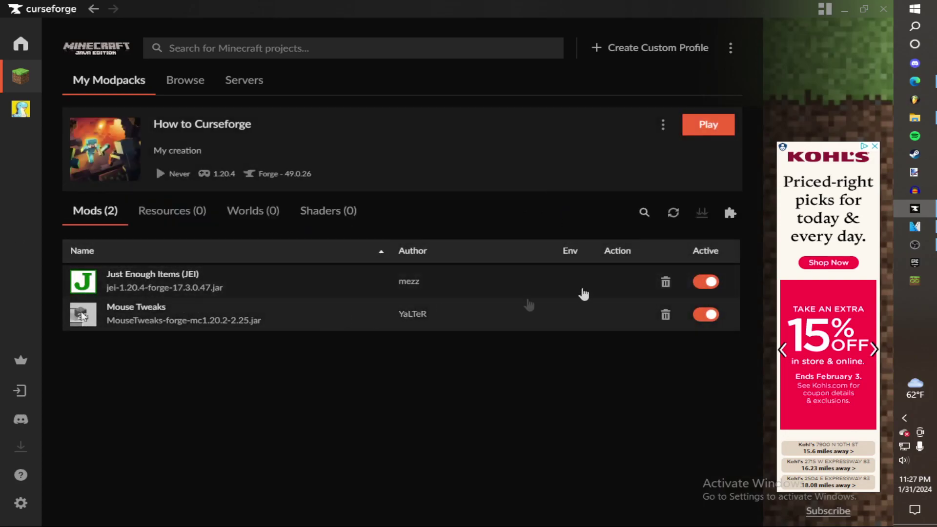
{"action": "left_click", "coordinate": [709, 125]}
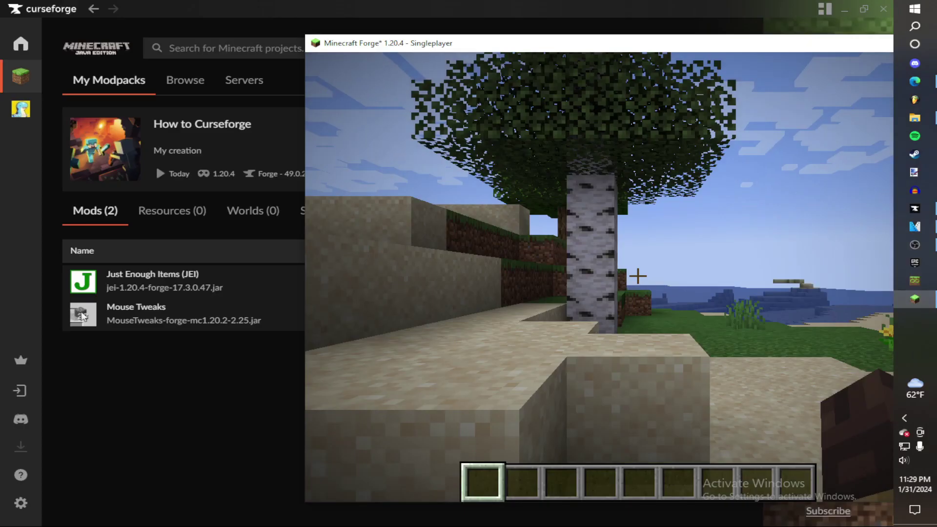
- Pause the game, reposition its window, and page the JEI item list to the last page and the potions
{"action": "key", "text": "Escape"}
{"action": "left_click_drag", "start_coordinate": [555, 42], "coordinate": [443, 389]}
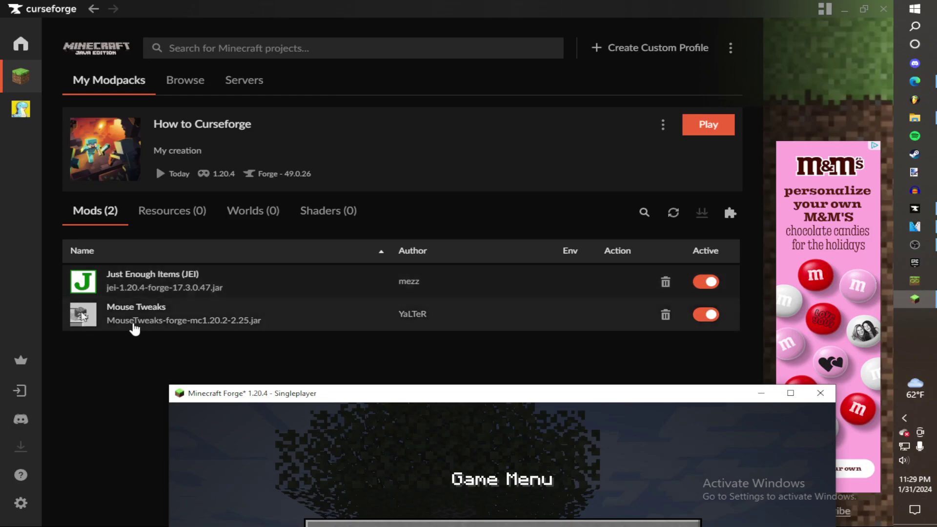
{"action": "left_click_drag", "start_coordinate": [371, 402], "coordinate": [371, 199]}
{"action": "left_click_drag", "start_coordinate": [663, 197], "coordinate": [643, 130]}
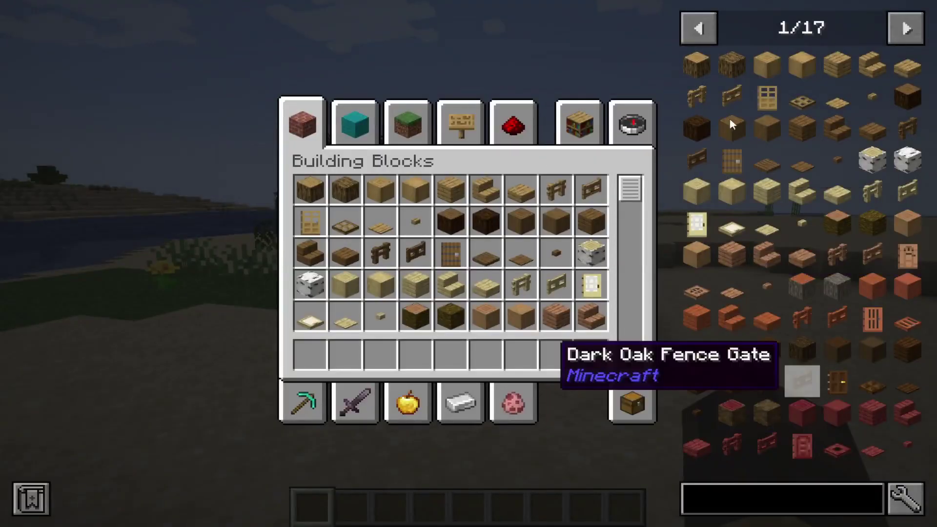
{"action": "left_click", "coordinate": [697, 29]}
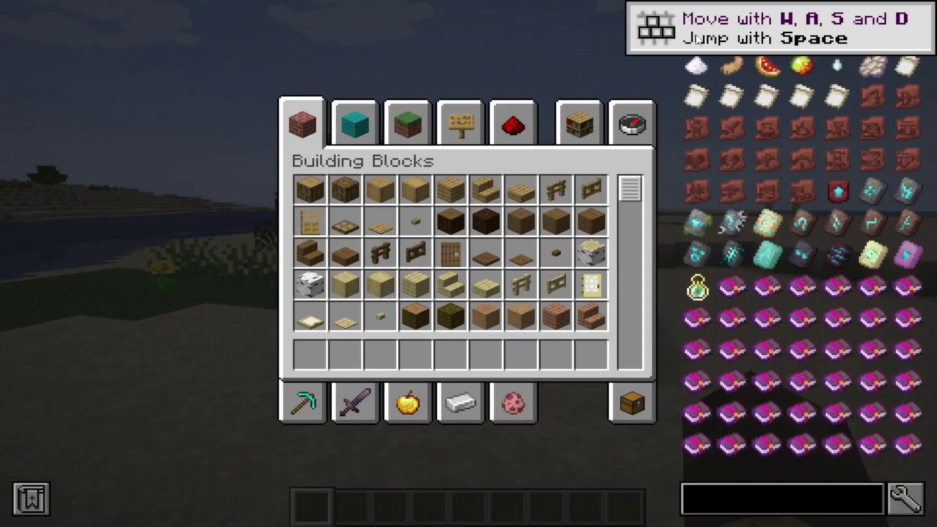
{"action": "left_click", "coordinate": [697, 38]}
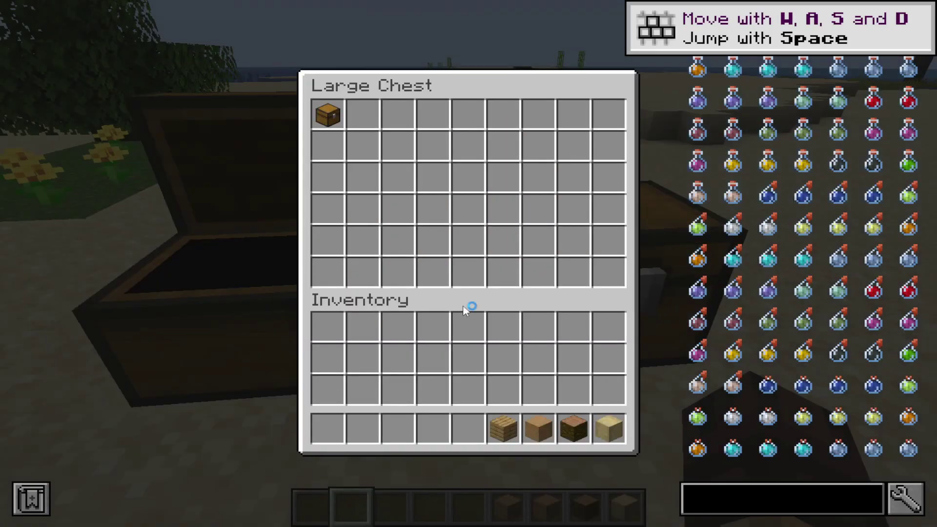
- Sweep the hotbar blocks into the Large Chest and back, twice, with Mouse Tweaks drags
{"action": "left_click_drag", "start_coordinate": [504, 429], "coordinate": [609, 430]}
{"action": "left_click_drag", "start_coordinate": [502, 134], "coordinate": [328, 114]}
{"action": "left_click_drag", "start_coordinate": [468, 429], "coordinate": [574, 429]}
{"action": "left_click_drag", "start_coordinate": [468, 114], "coordinate": [337, 128]}
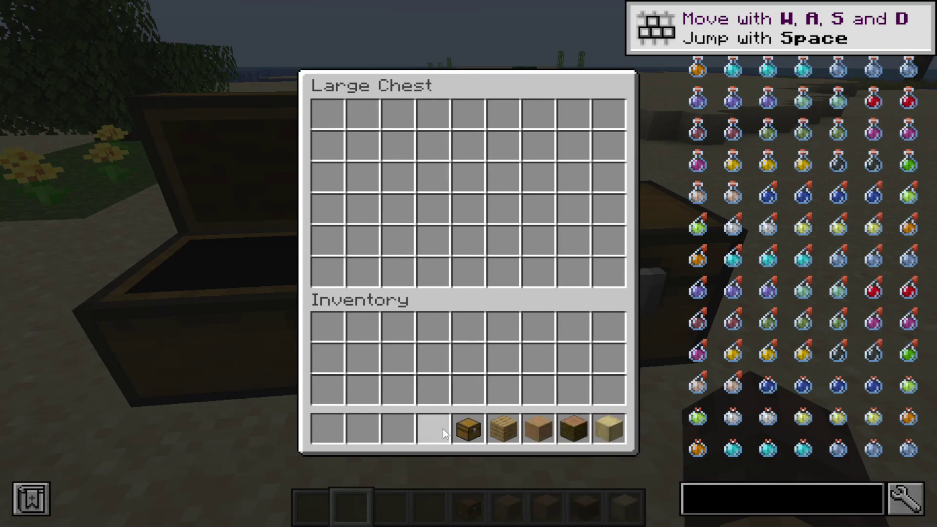